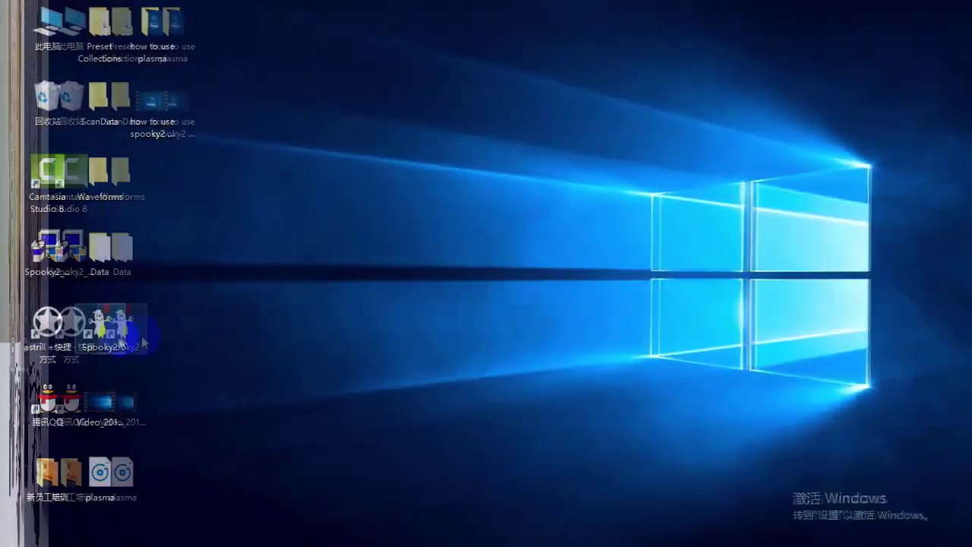
Launch Spooky2 and select the 1 Hour Biofeedback Scan (SD) - JW preset from the Biofeedback Sample Digitizer folder.
double_click(77, 339)
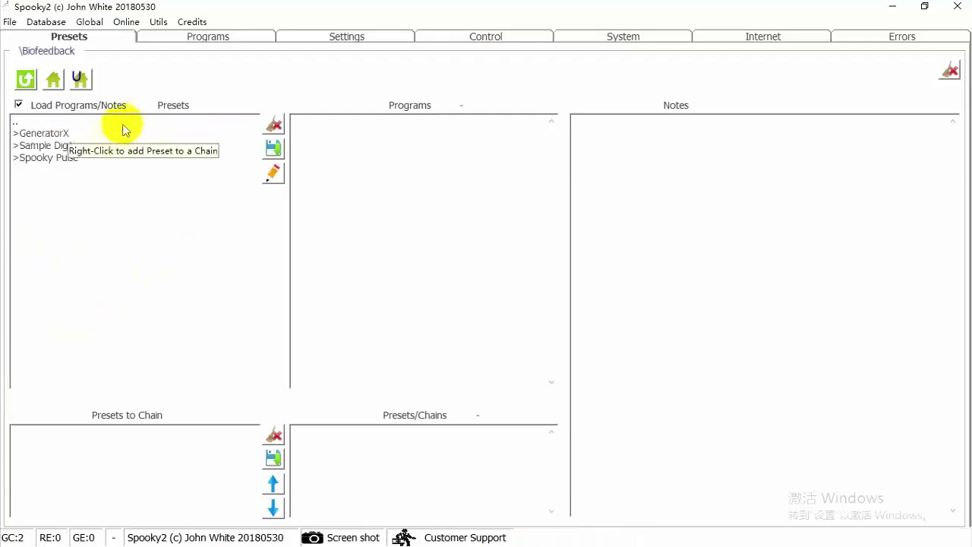
double_click(64, 148)
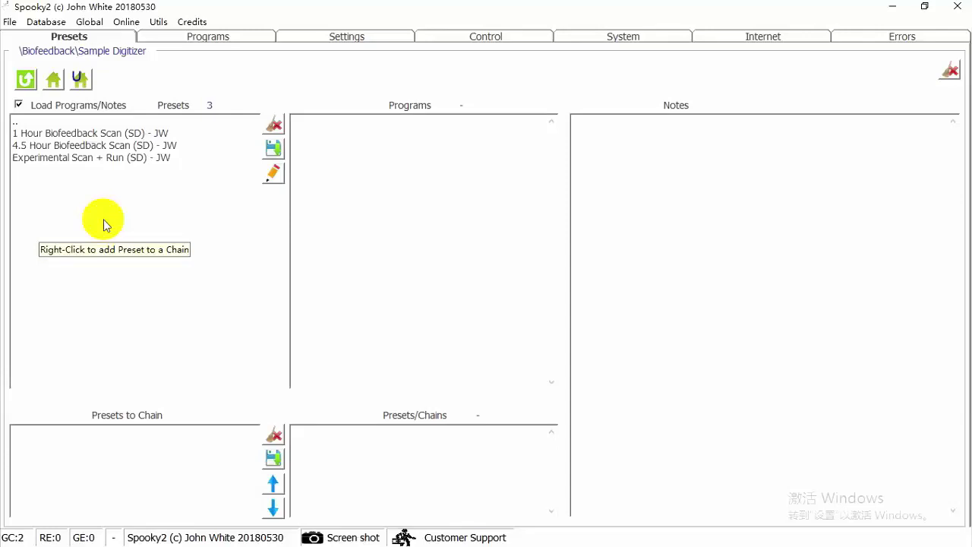
right_click(160, 133)
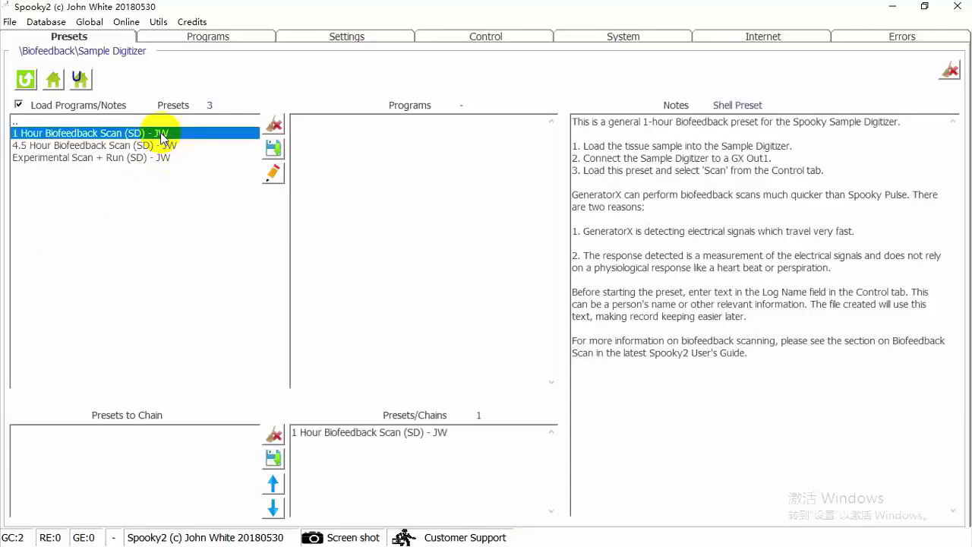
Allow generator overwrites and load the selected scan preset into generator 4.
left_click(500, 42)
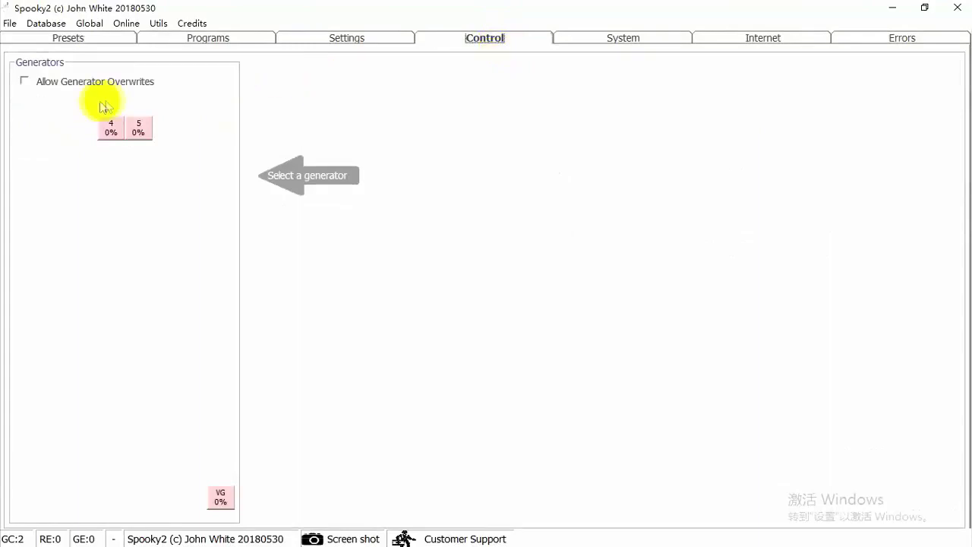
left_click(24, 82)
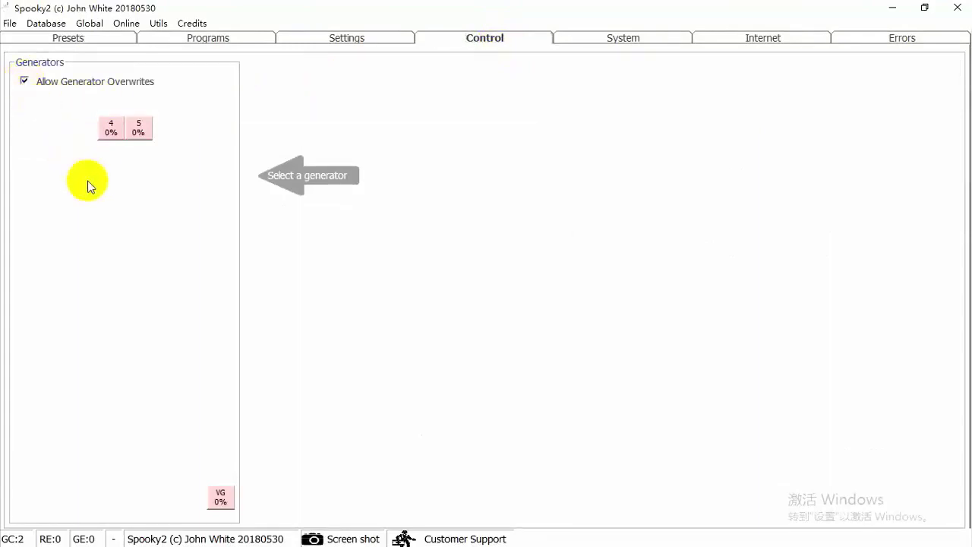
left_click(110, 133)
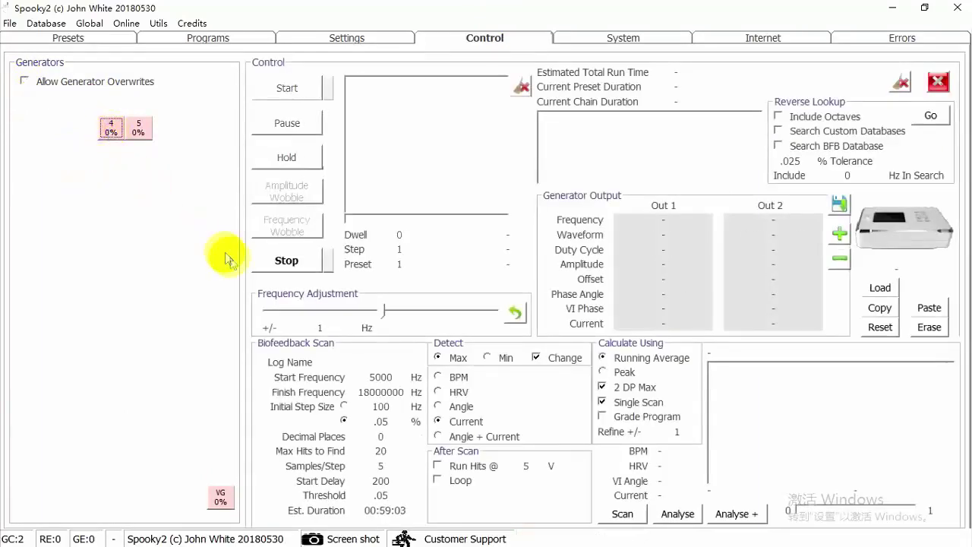
Enter the person's first name as the biofeedback scan's log name and start the scan on generator 4.
left_click(362, 366)
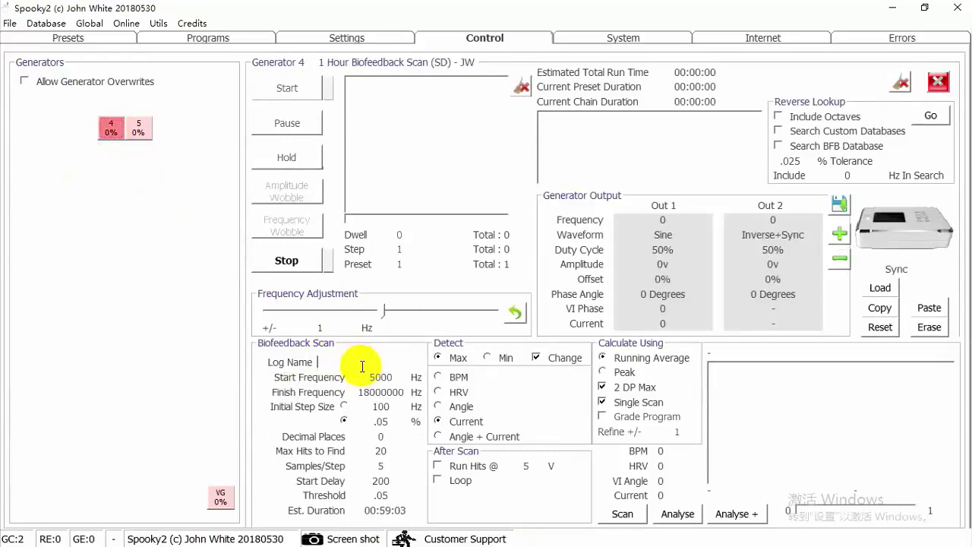
type("Sa")
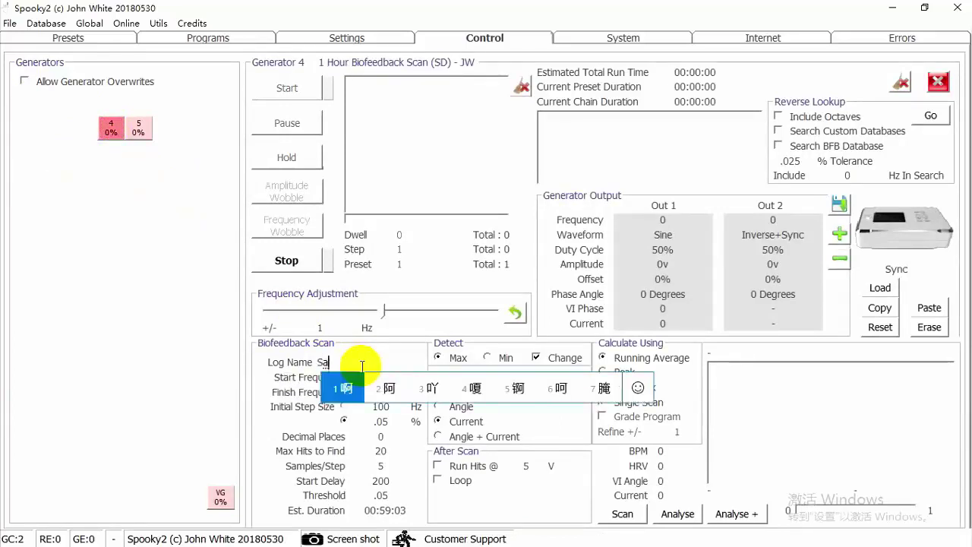
key("shift")
type("lly")
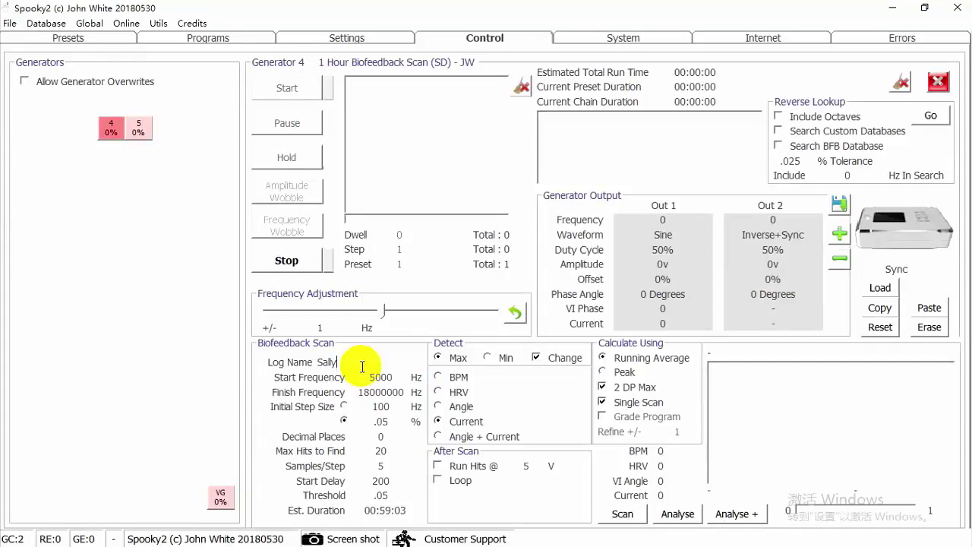
left_click(622, 511)
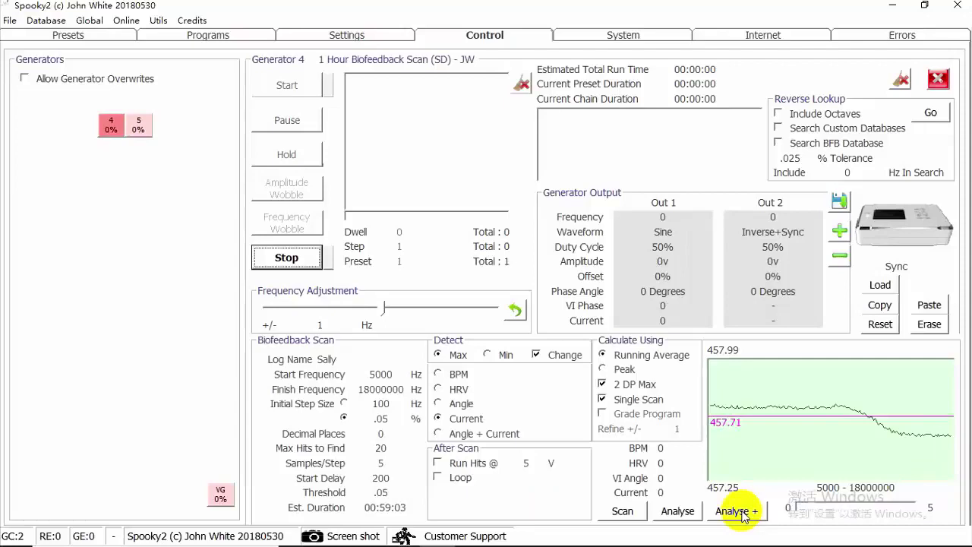
Run Analyse + on the person's scan data file stamped 20180530_1644_45 from the ScanData folder.
left_click(737, 511)
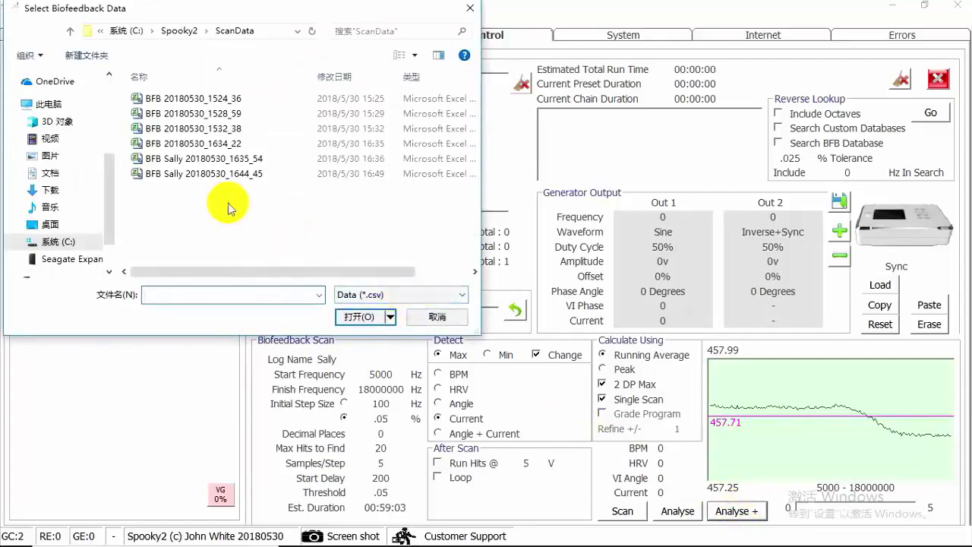
left_click(195, 175)
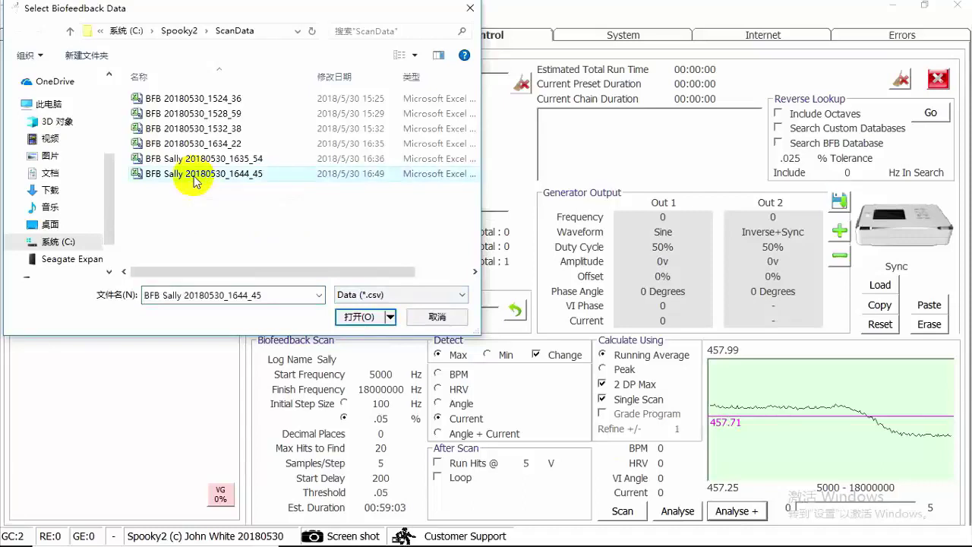
left_click(360, 318)
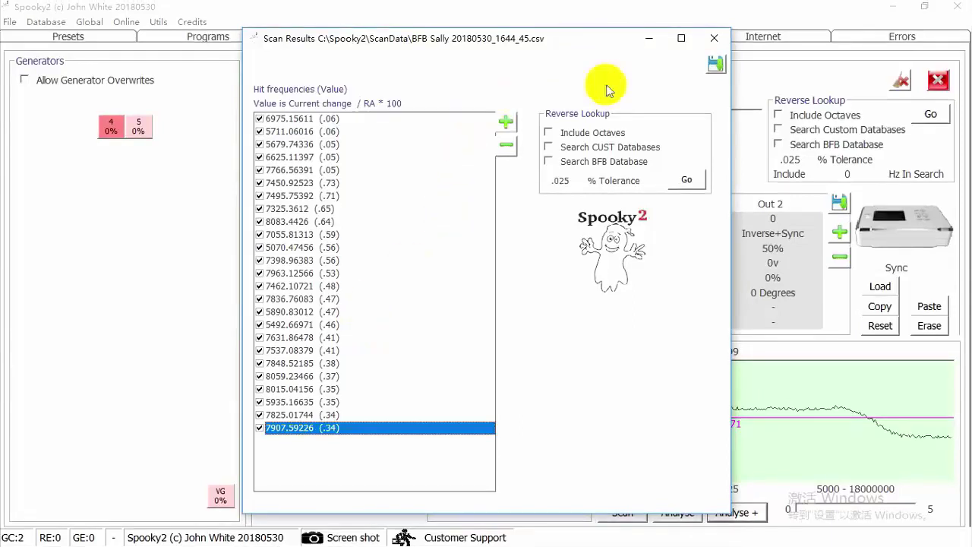
Save the scan's hit frequencies as a new program with the proposed name and a dwell of 180 seconds.
left_click(716, 67)
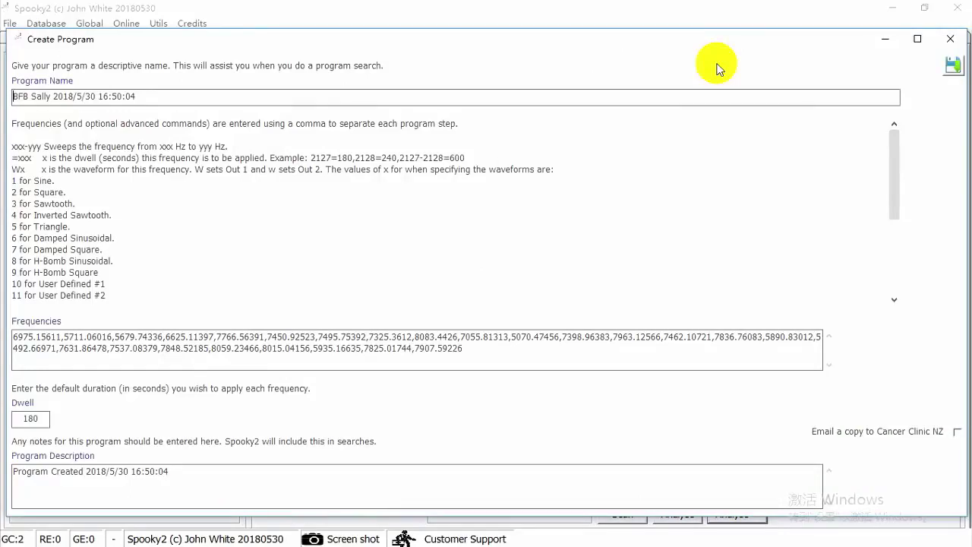
left_click(952, 65)
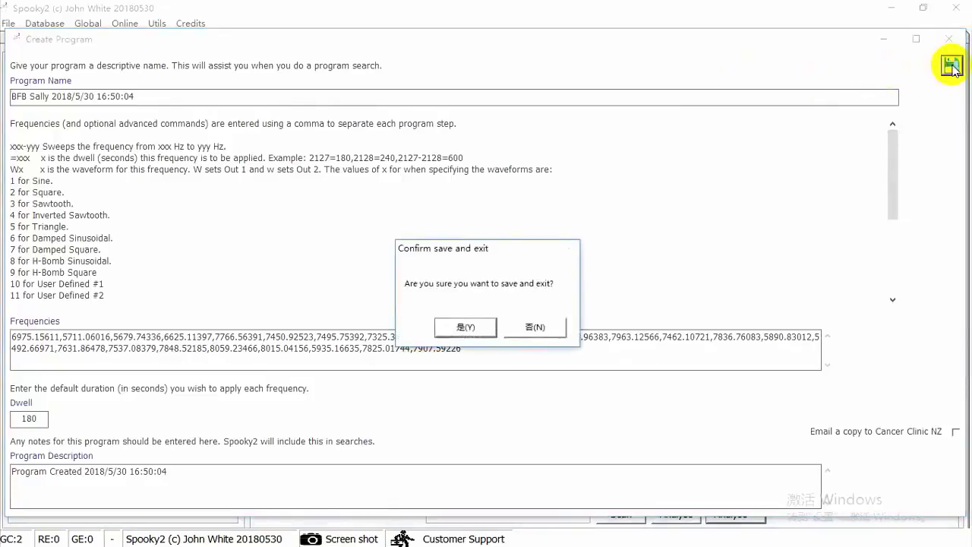
left_click(465, 327)
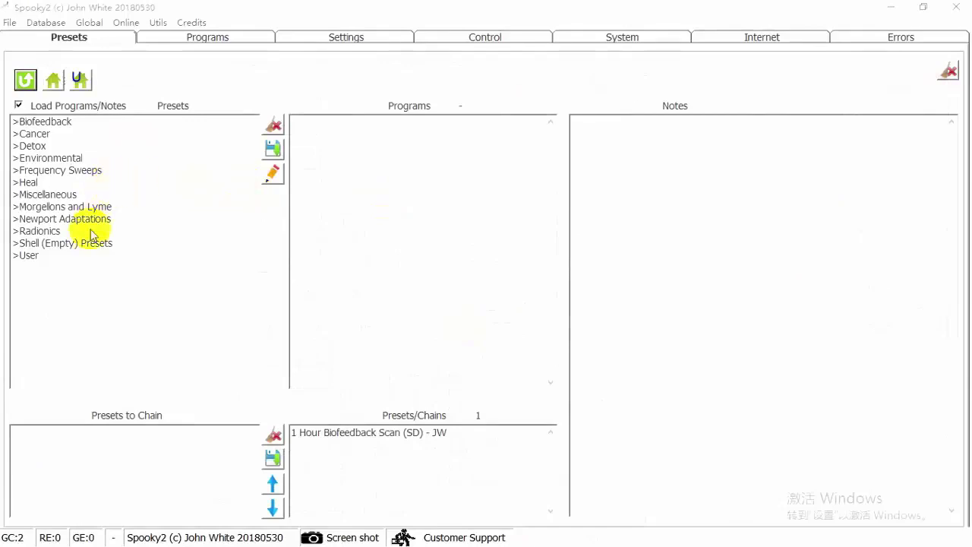
Select the Killing (R) - JW preset from the Remote folder of the Shell (Empty) Presets.
double_click(87, 244)
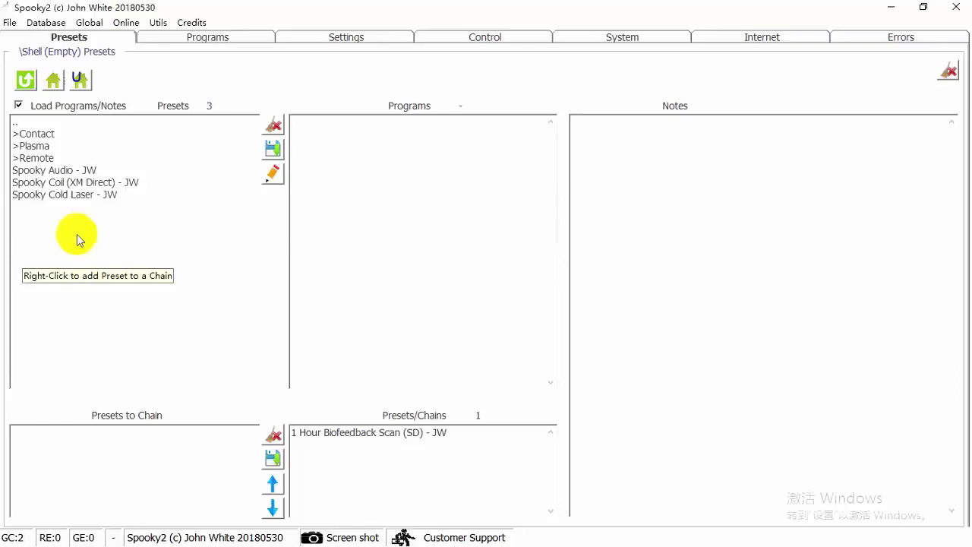
double_click(35, 158)
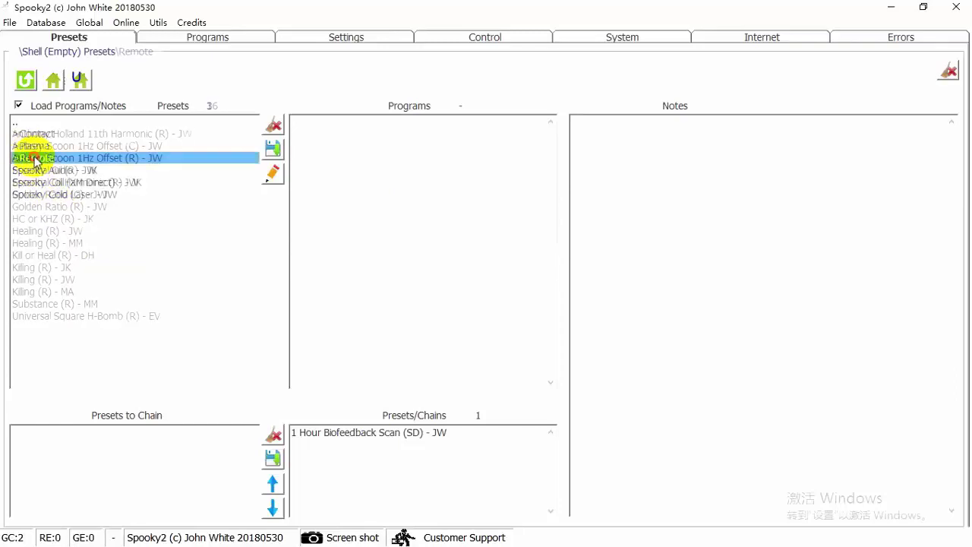
left_click(47, 280)
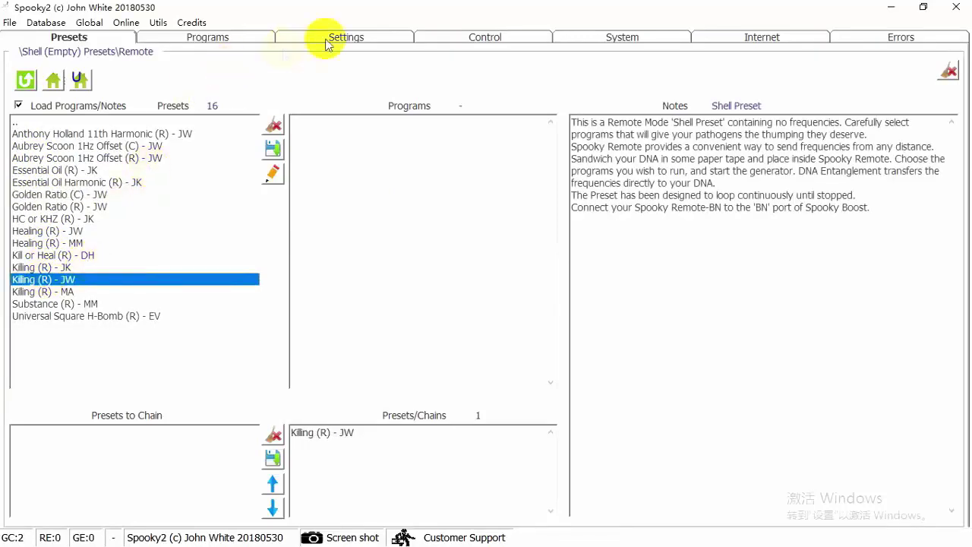
Search the programs for the person's first name and load their BFB program dated 2018/5/30 16:50:04.
left_click(251, 42)
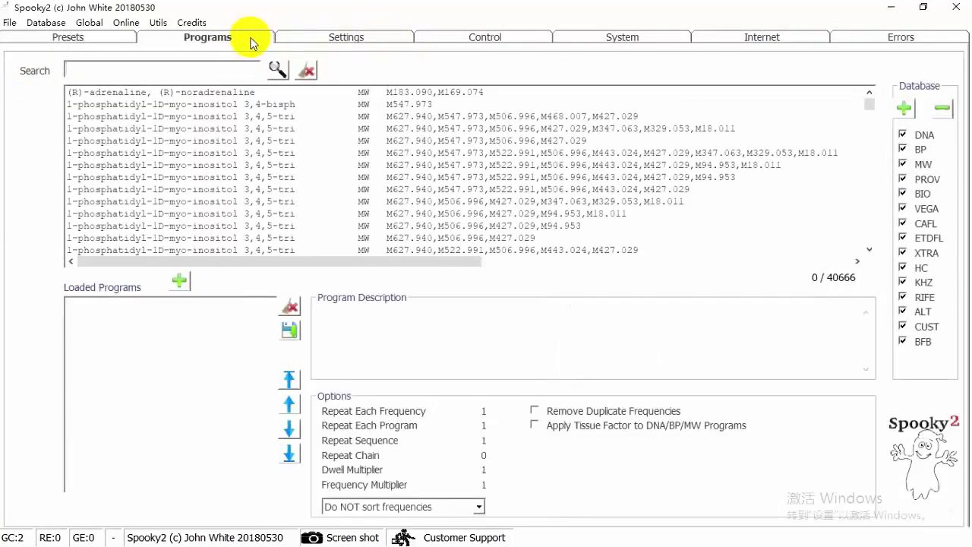
left_click(207, 72)
type("Sally")
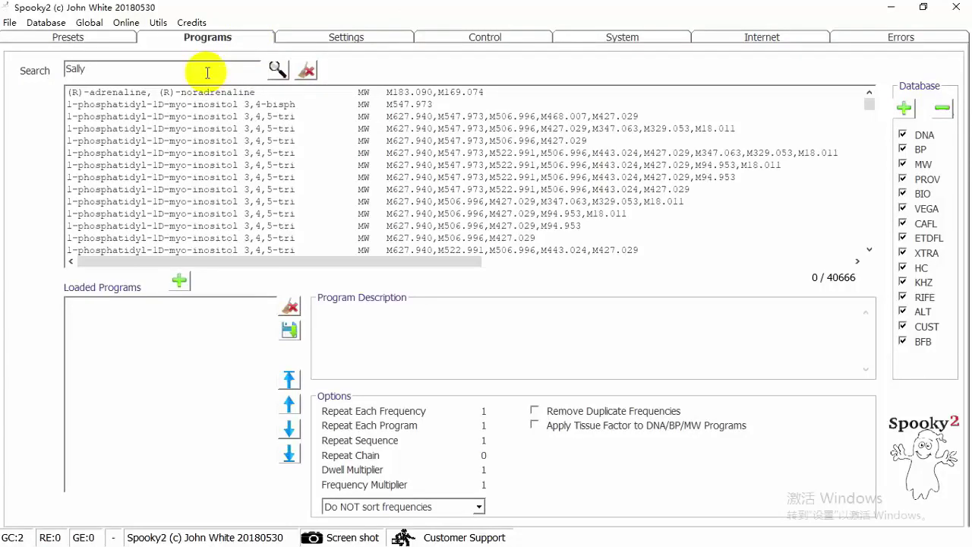
key("Return")
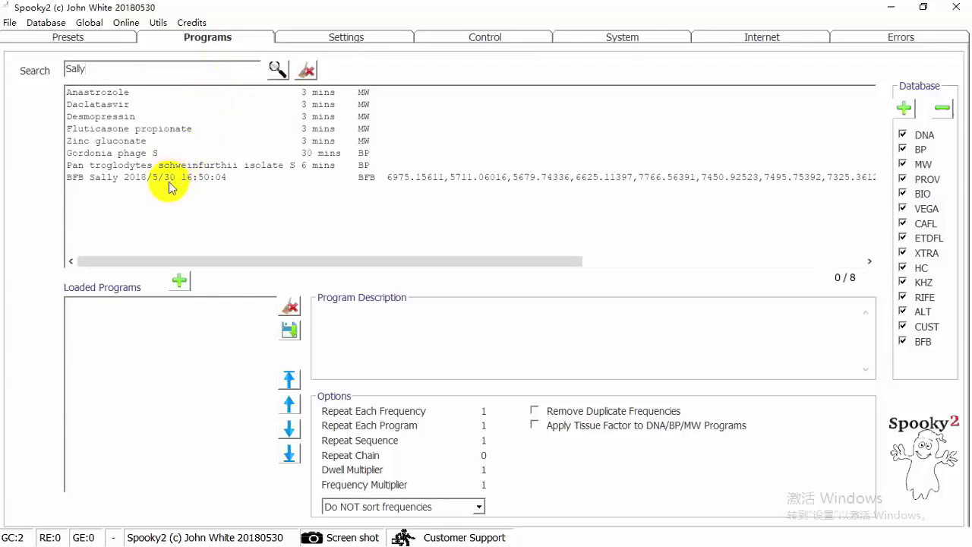
double_click(170, 181)
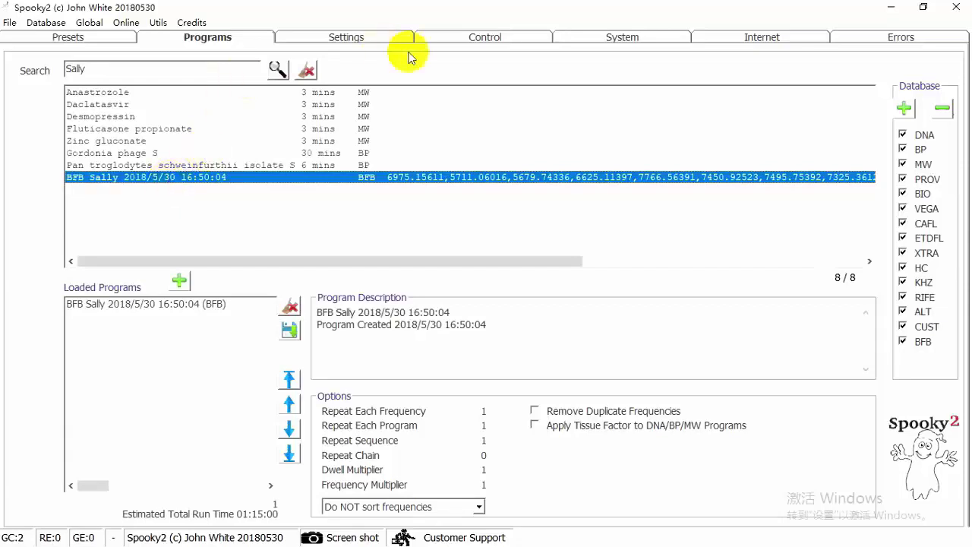
Load the Killing (R) - JW preset with its program into generator 5, allowing overwrites, and start the generator.
left_click(499, 44)
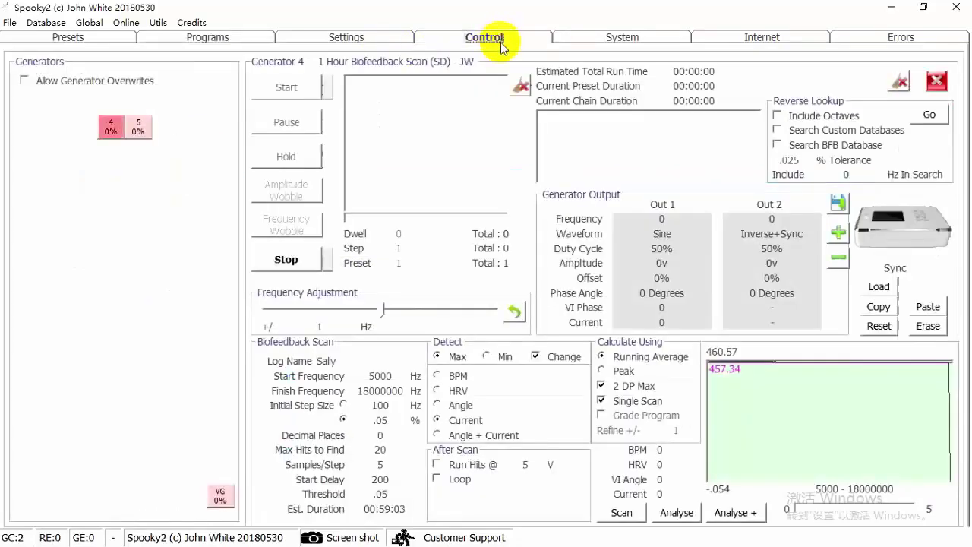
left_click(25, 81)
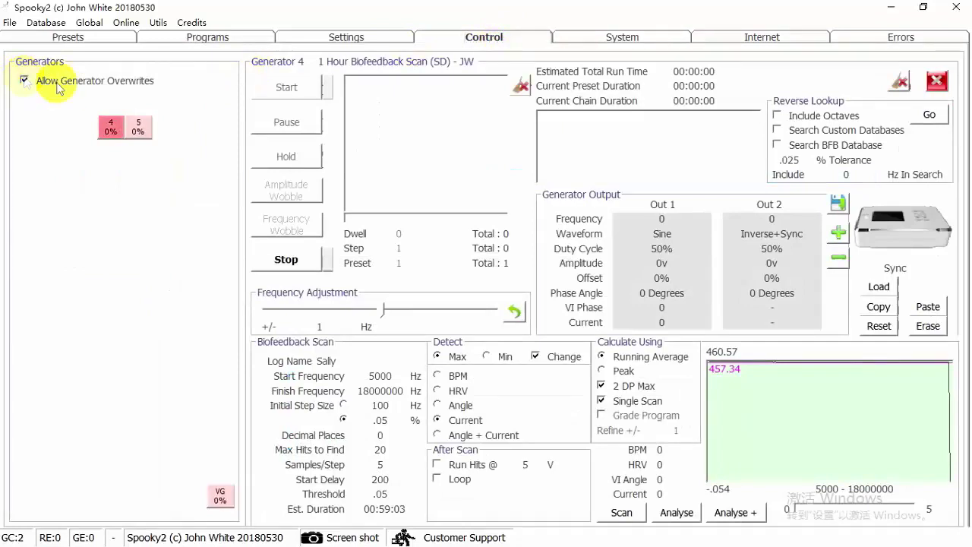
left_click(147, 134)
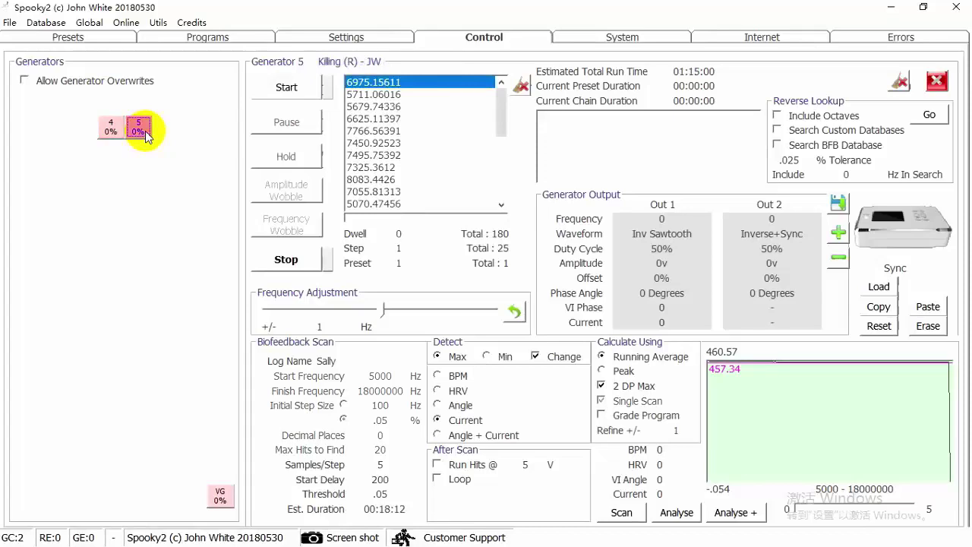
left_click(290, 93)
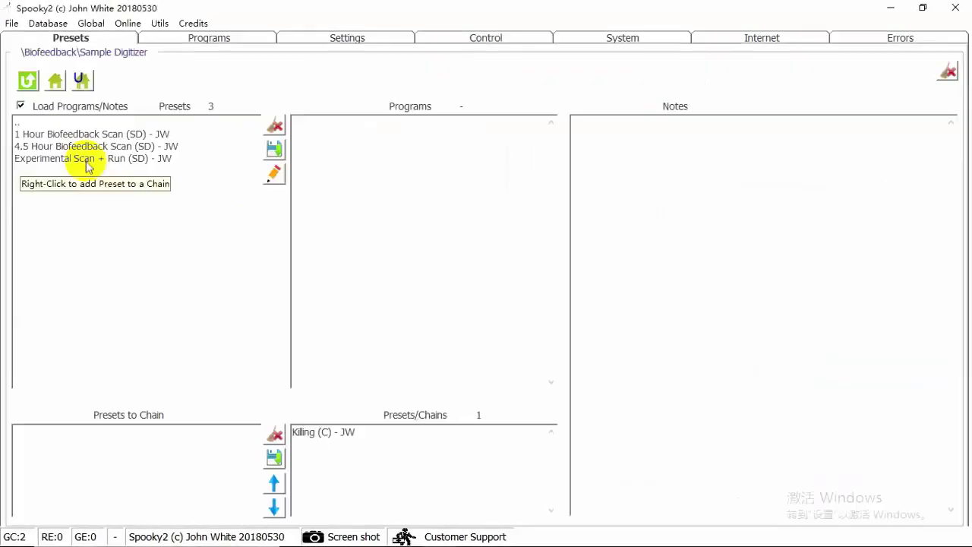
Load the Experimental Scan + Run (SD) - JW preset into generator 4, allowing overwrites, and start the scan.
left_click(84, 158)
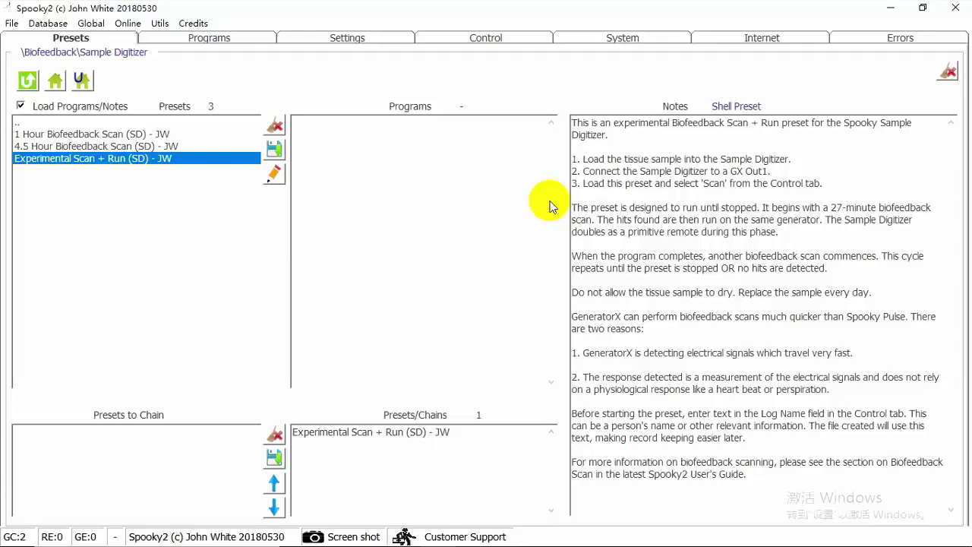
left_click(497, 39)
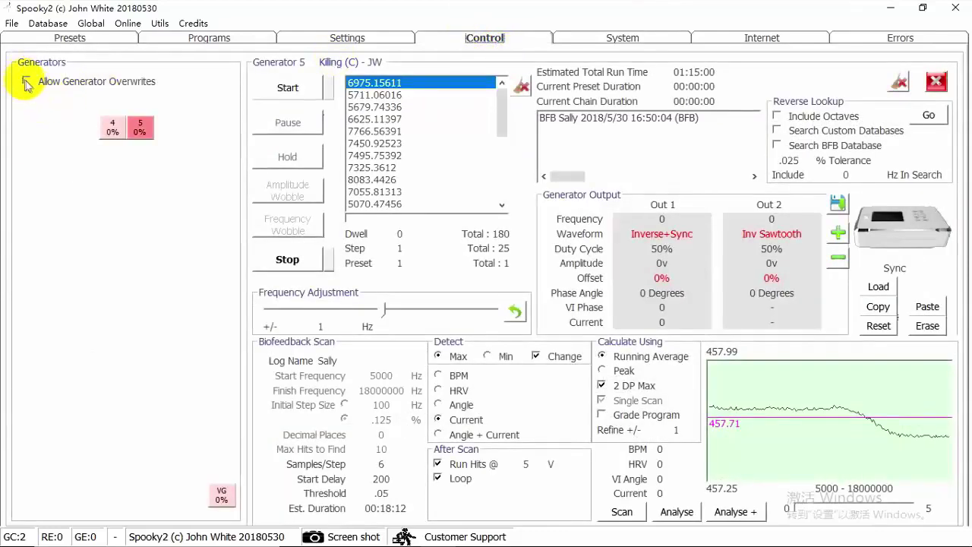
left_click(26, 82)
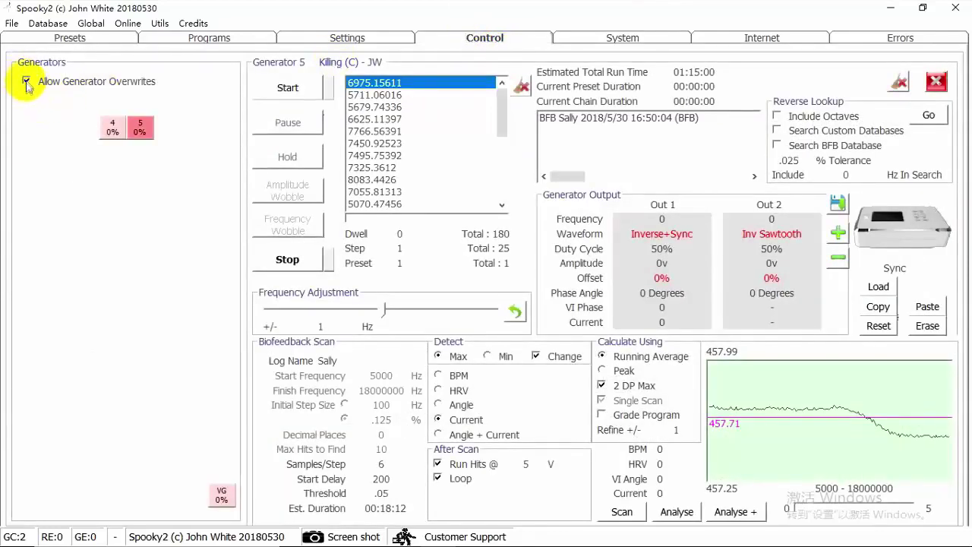
left_click(114, 130)
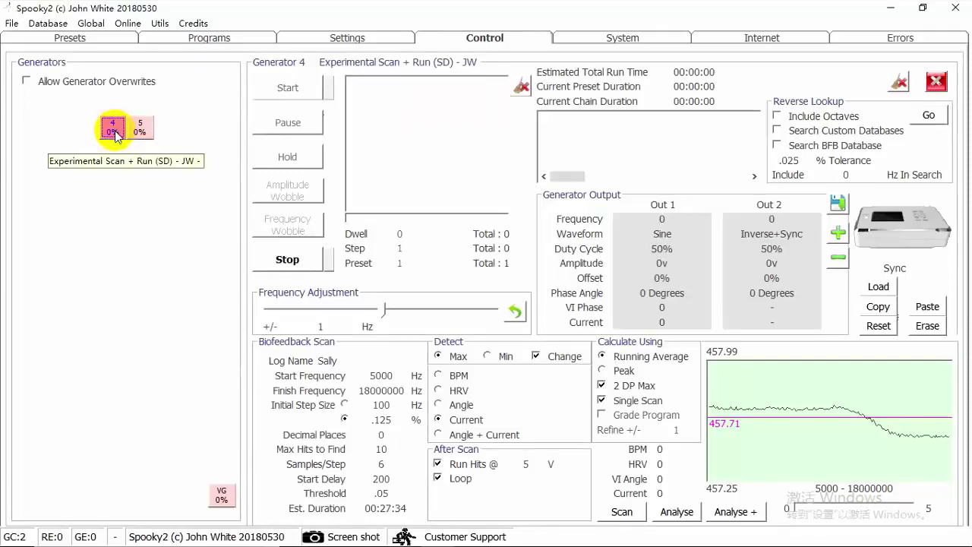
left_click(620, 514)
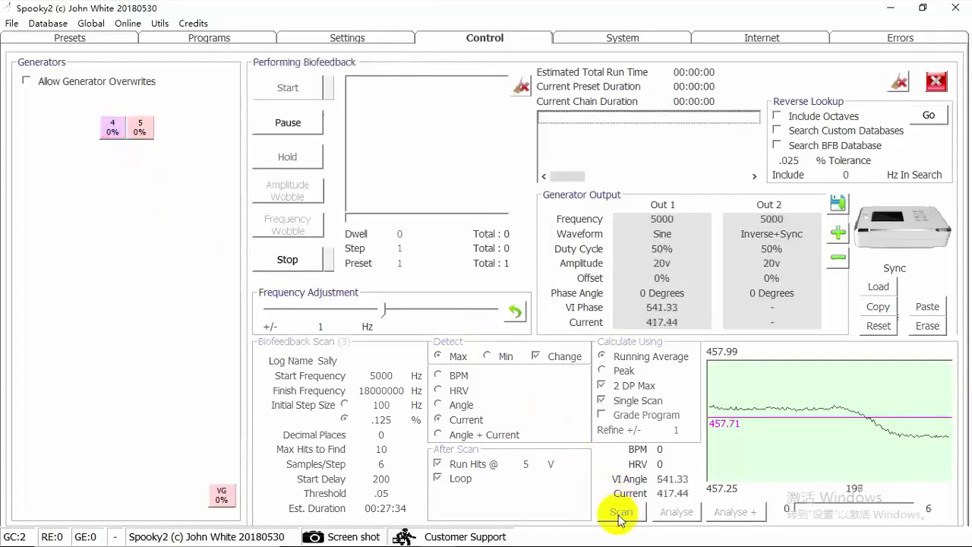